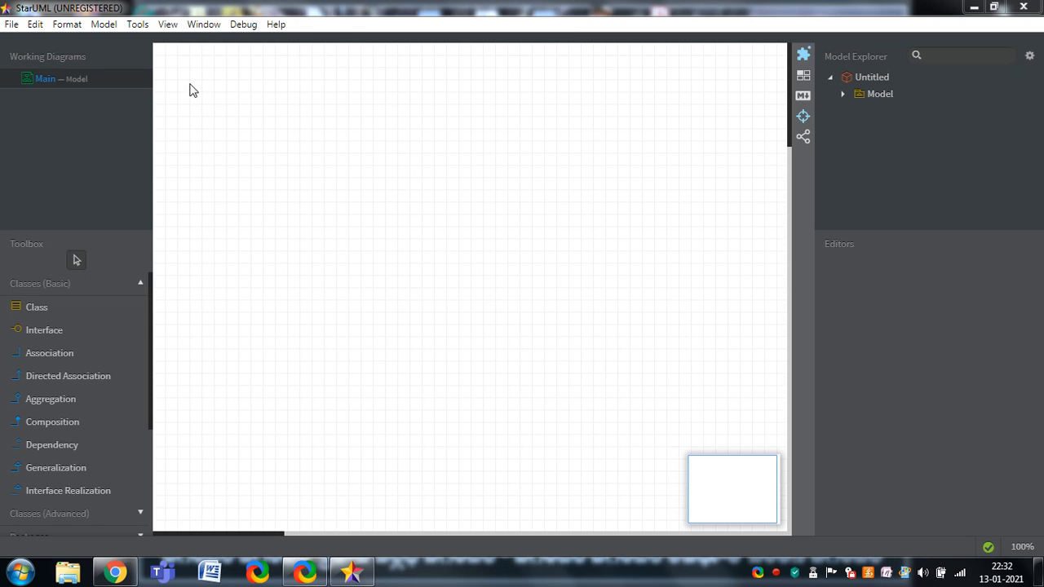
# - Add a Communication Diagram to the model
pyautogui.click(104, 26)
pyautogui.moveTo(113, 46)
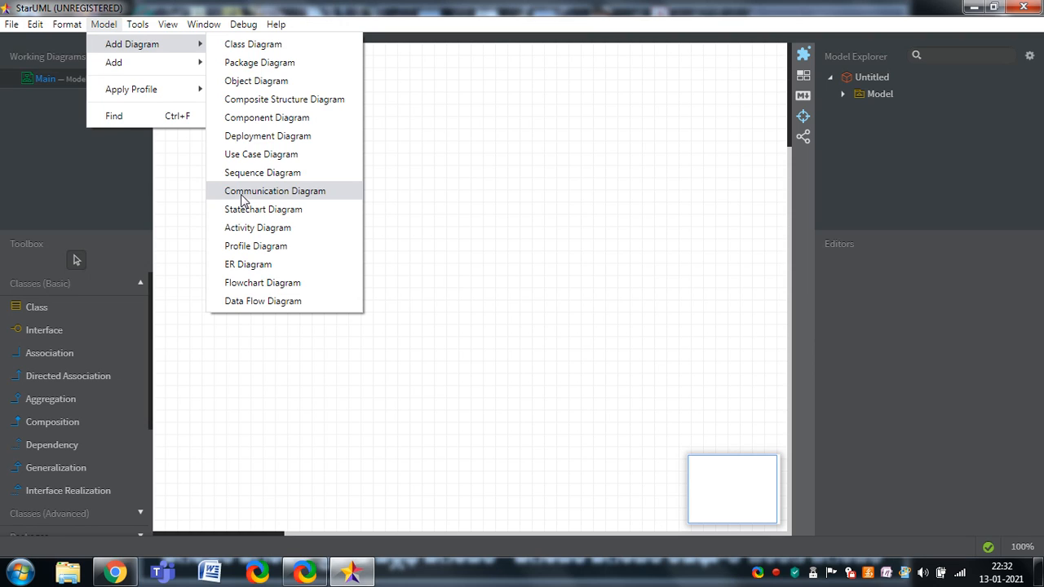
pyautogui.click(242, 199)
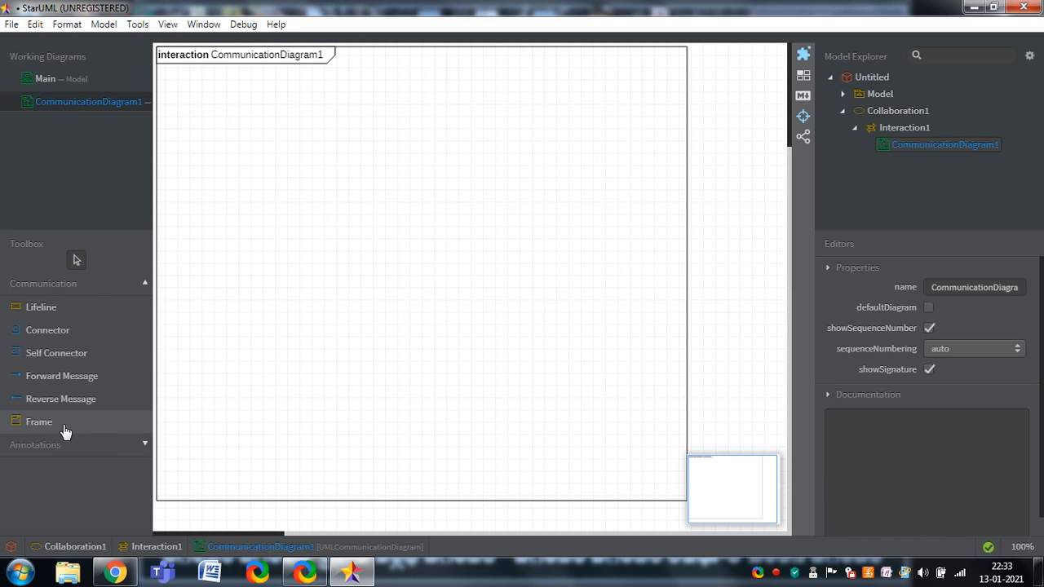
# - Place two lifelines side by side, well apart, in the upper part of the interaction frame
pyautogui.click(34, 308)
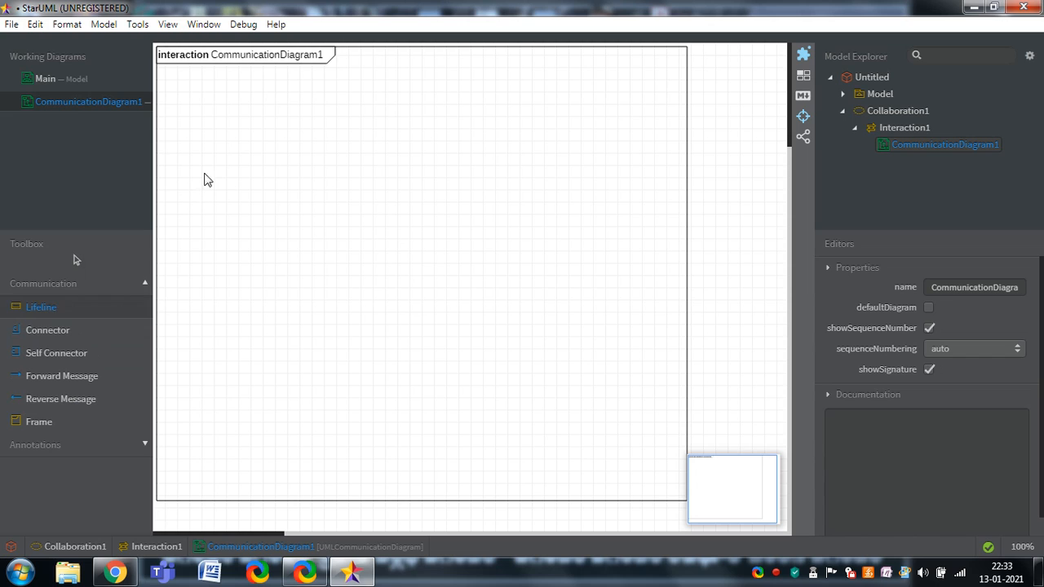
pyautogui.click(237, 140)
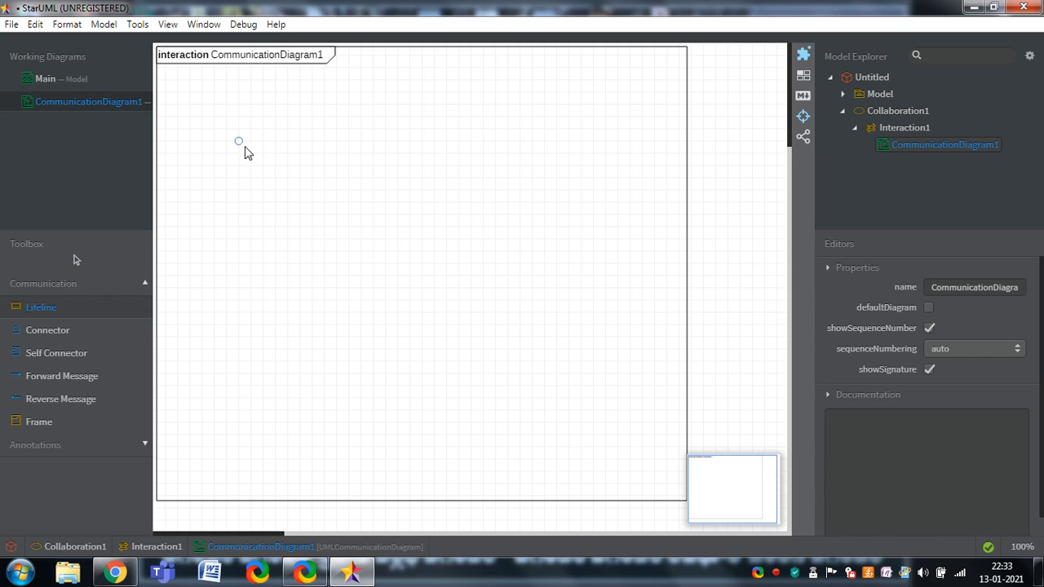
pyautogui.click(112, 299)
pyautogui.click(535, 154)
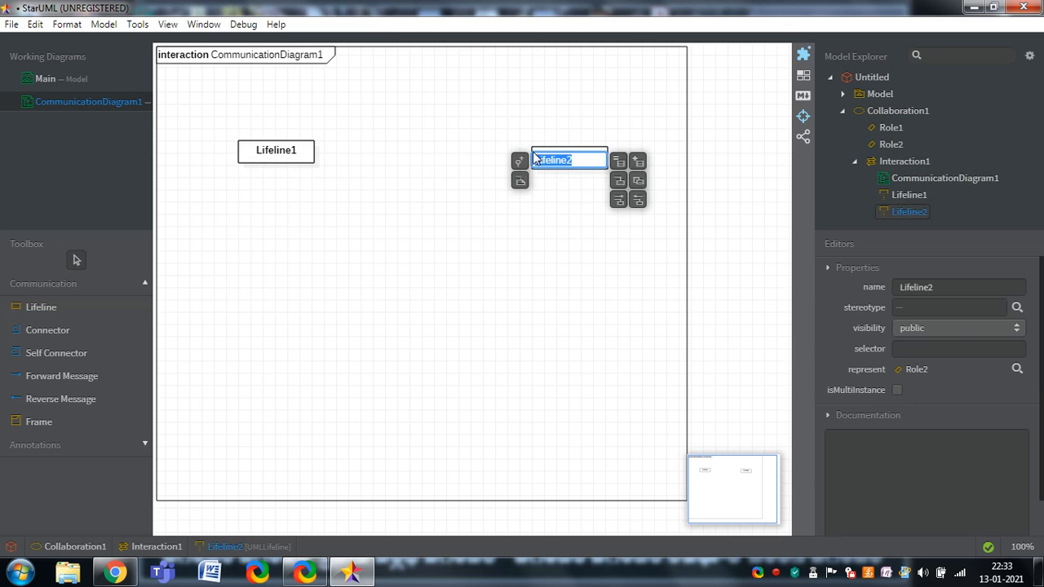
# - Rename the left lifeline "user" and the right lifeline "system"
pyautogui.doubleClick(303, 159)
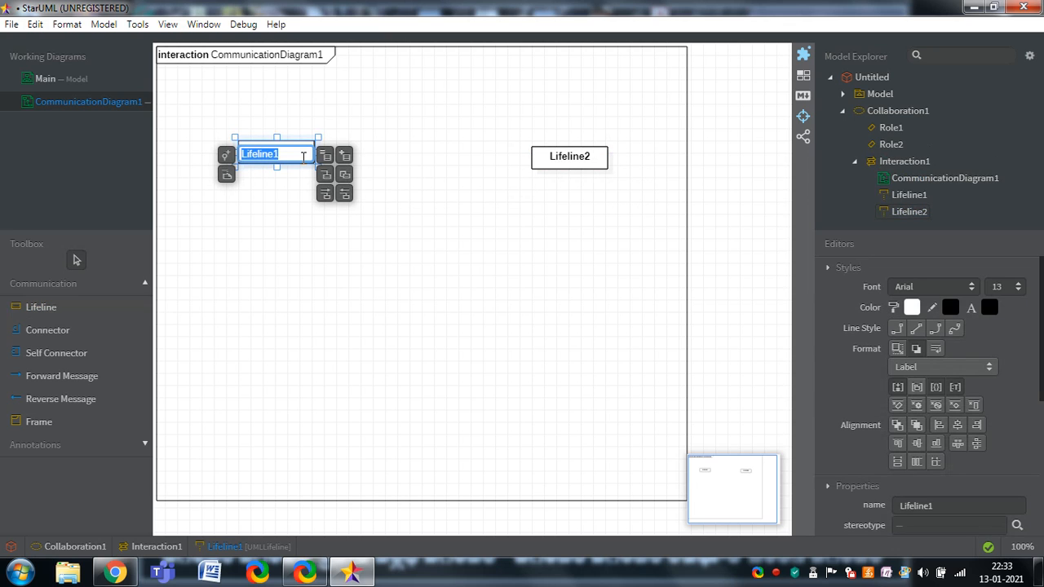
pyautogui.write('user')
pyautogui.doubleClick(565, 157)
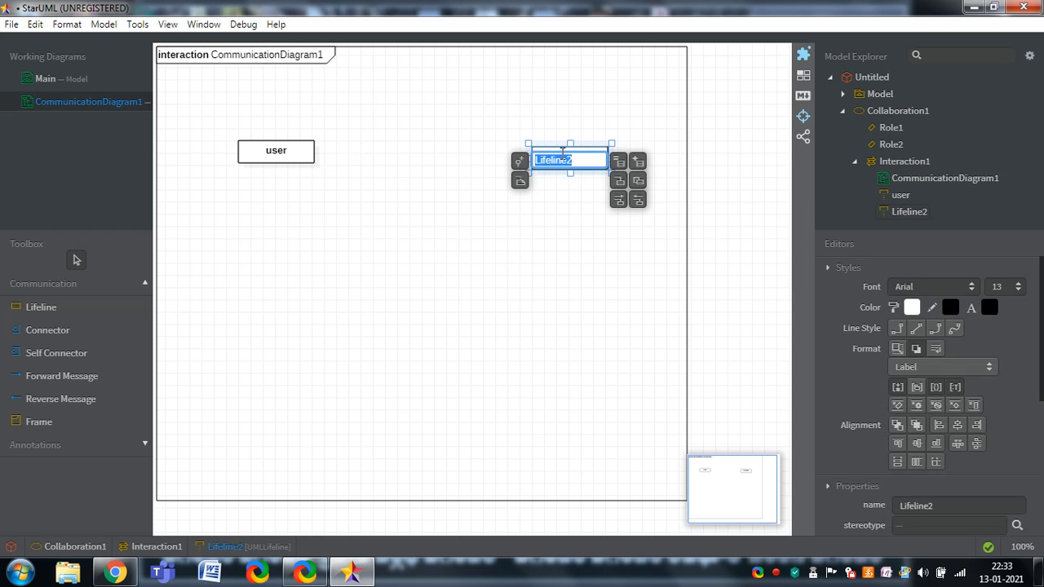
pyautogui.write('system')
# - Add a forward message from the user lifeline to the system lifeline, named "user enter into the systems"
pyautogui.click(123, 333)
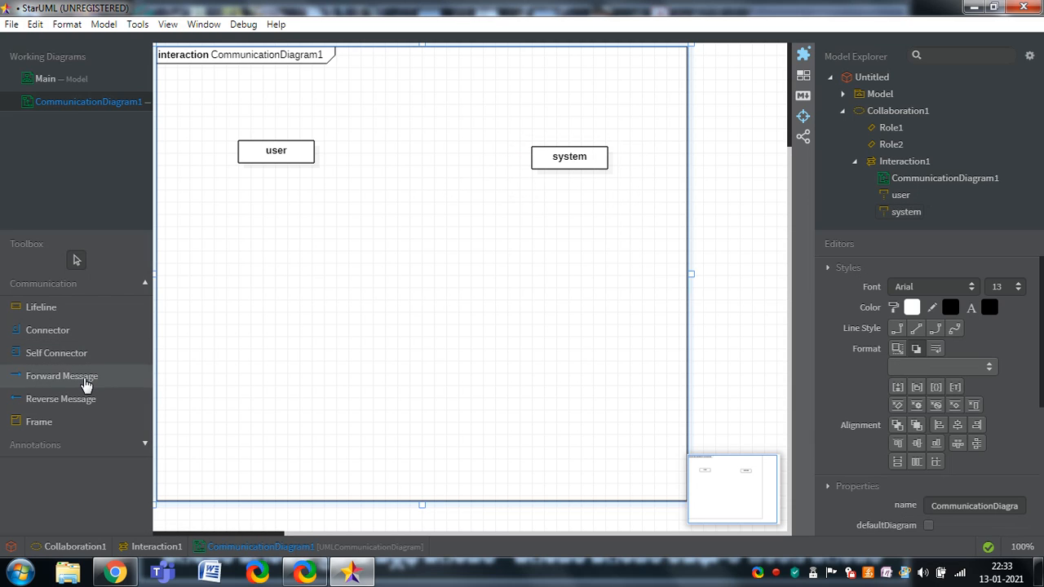
pyautogui.click(86, 383)
pyautogui.moveTo(291, 158); pyautogui.dragTo(544, 164)
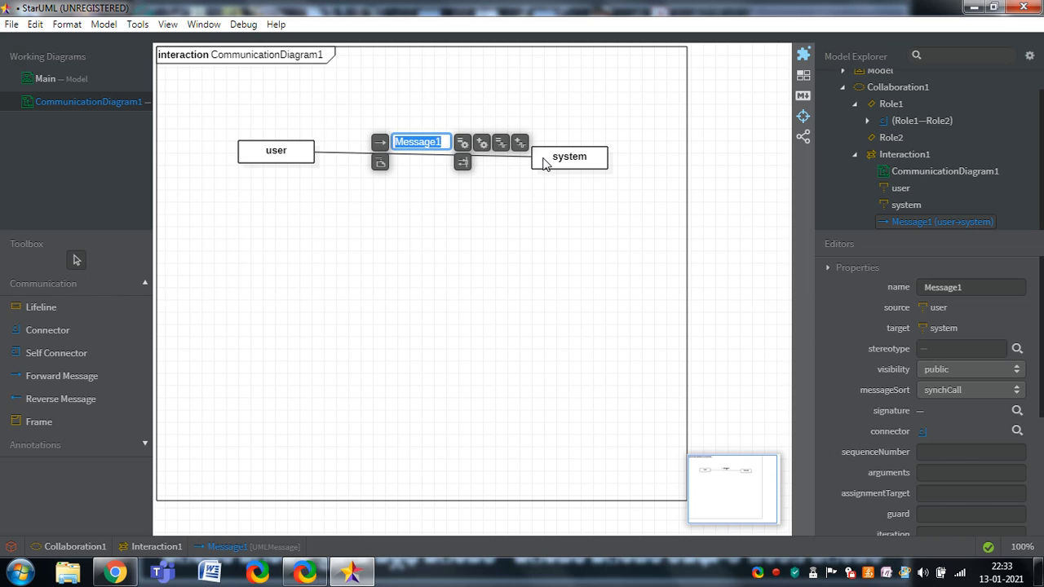
pyautogui.write('use')
pyautogui.write('r enter int')
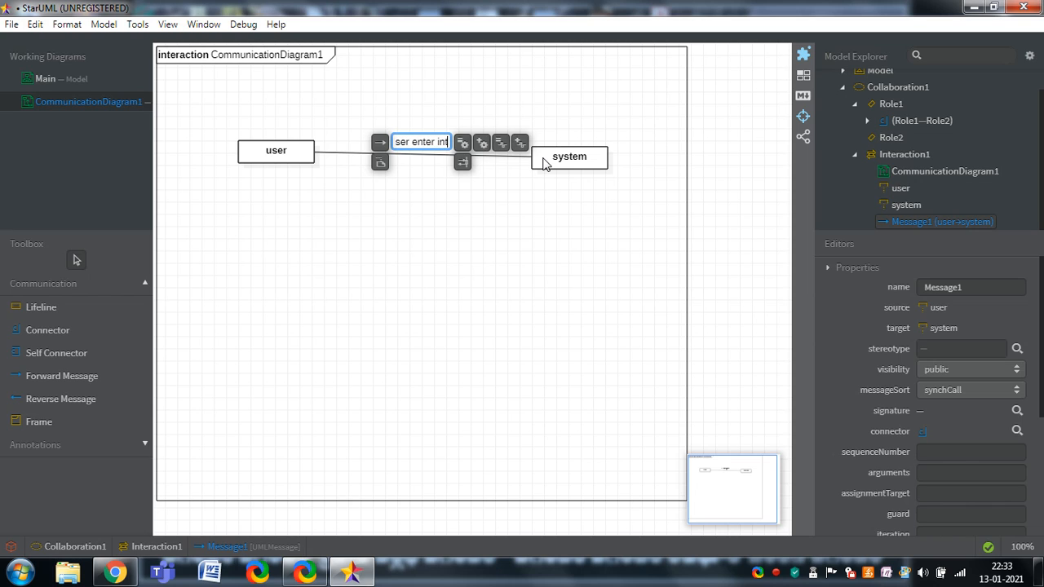
pyautogui.write('o the systems')
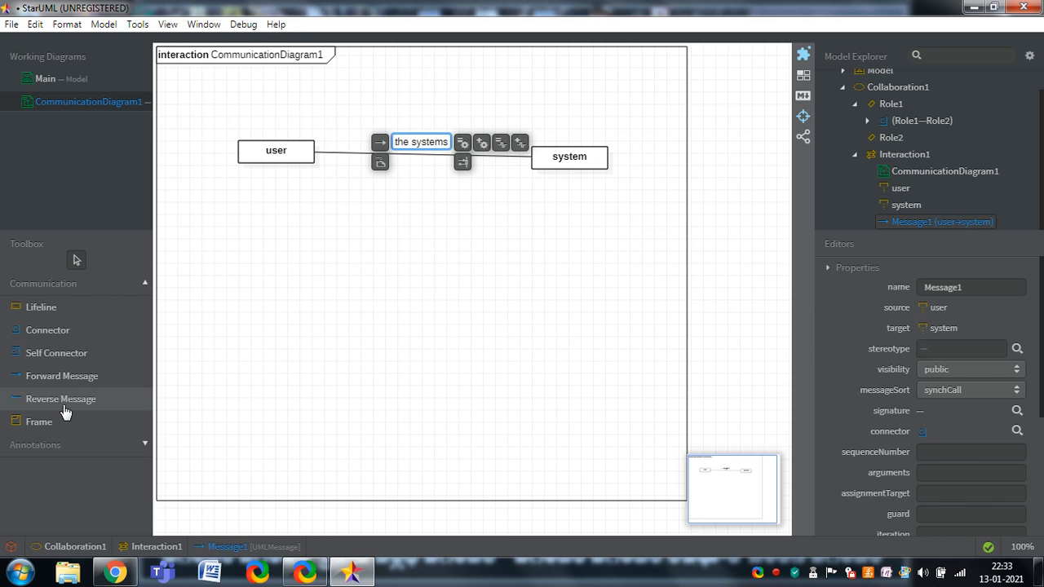
# - Add a reverse message from the system lifeline to the user lifeline, named "system welcomes him"
pyautogui.click(64, 405)
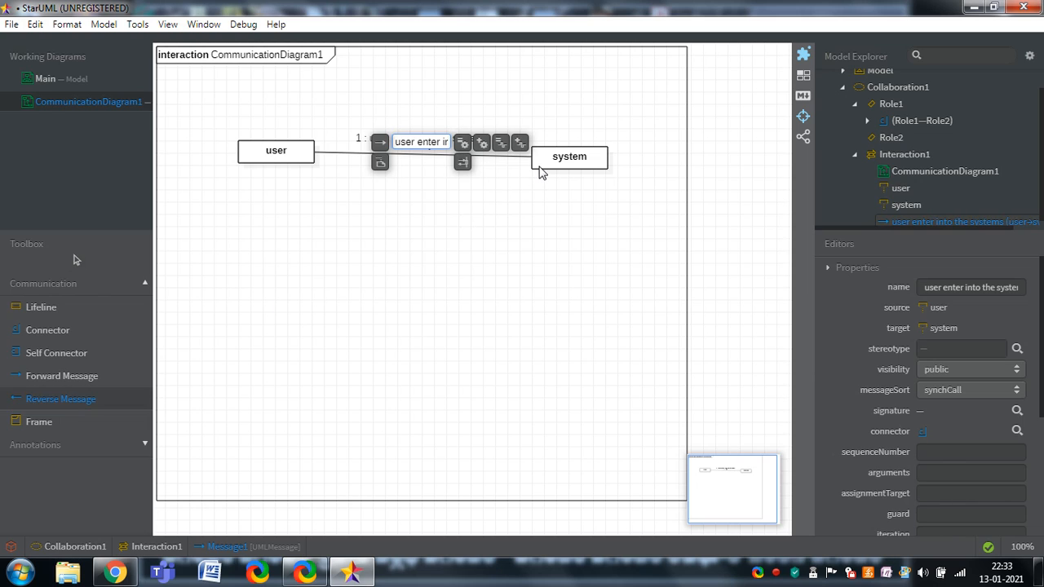
pyautogui.moveTo(539, 172); pyautogui.dragTo(312, 161)
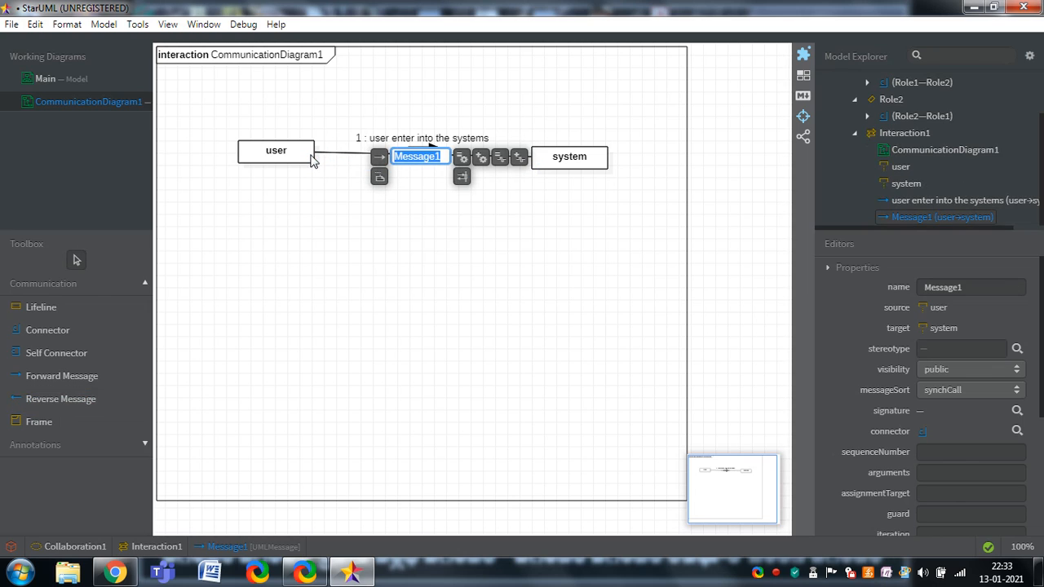
pyautogui.write('system we')
pyautogui.write('lcomes h')
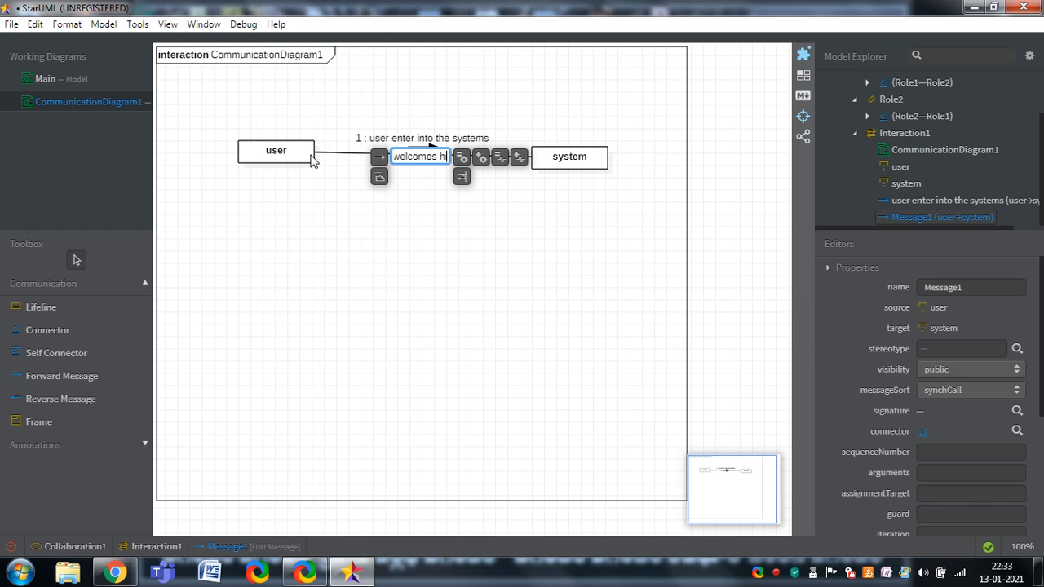
pyautogui.write('im')
# - Add another forward message from user to system, named "user enter login details"
pyautogui.click(108, 388)
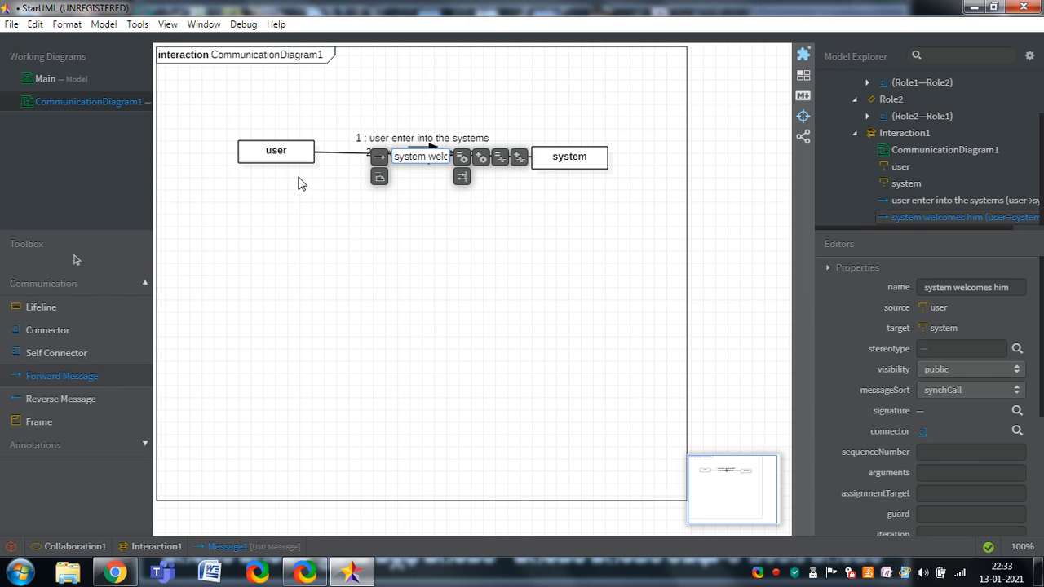
pyautogui.moveTo(296, 164); pyautogui.dragTo(545, 174)
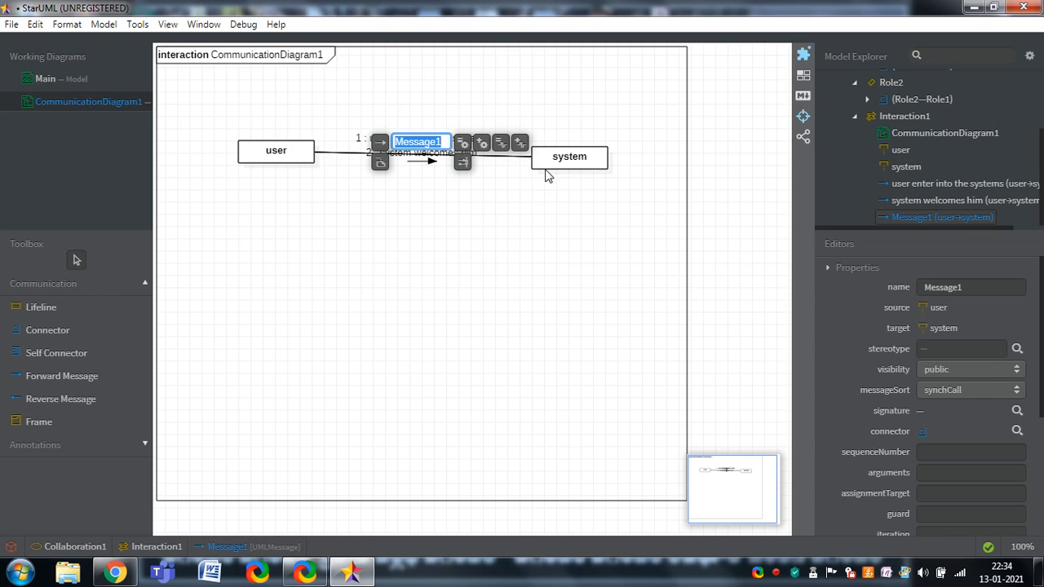
pyautogui.write('user ente')
pyautogui.write('r login d')
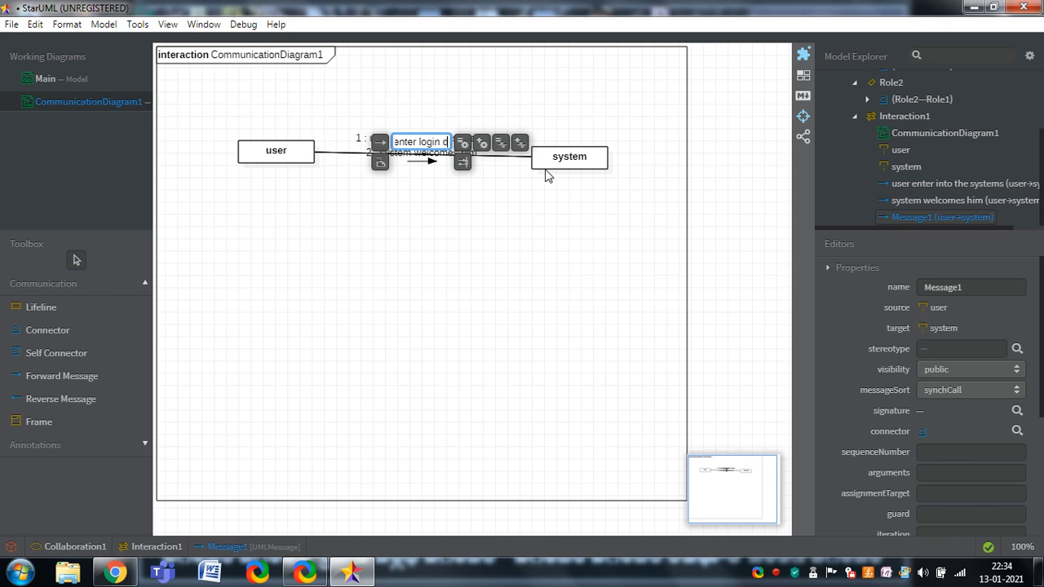
pyautogui.write('etails')
pyautogui.click(512, 226)
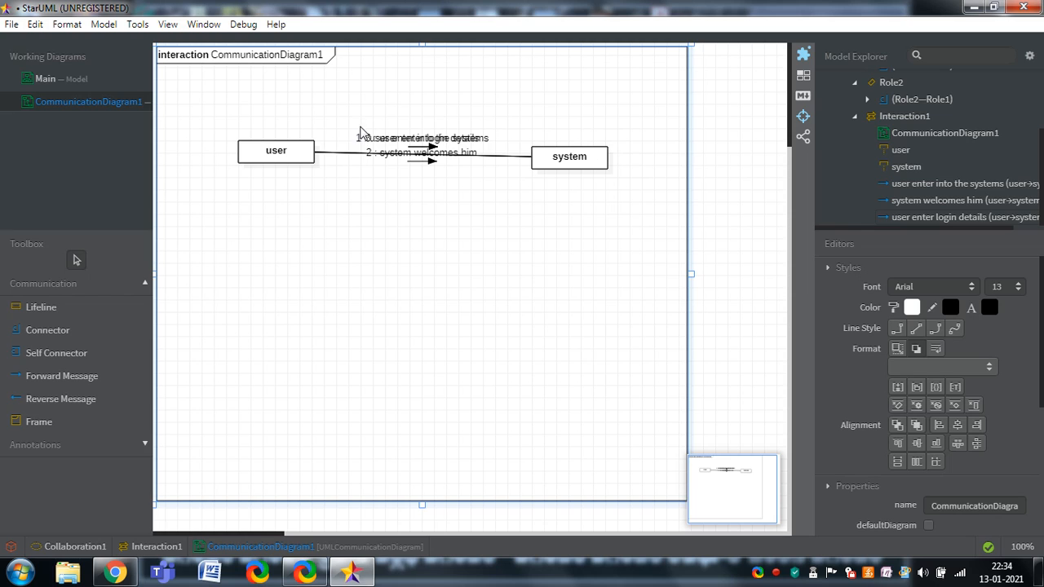
# - Separate the overlapping message labels, moving messages 1 and 2 above the connectors and message 3 just below them
pyautogui.click(364, 122)
pyautogui.moveTo(365, 122); pyautogui.dragTo(365, 114)
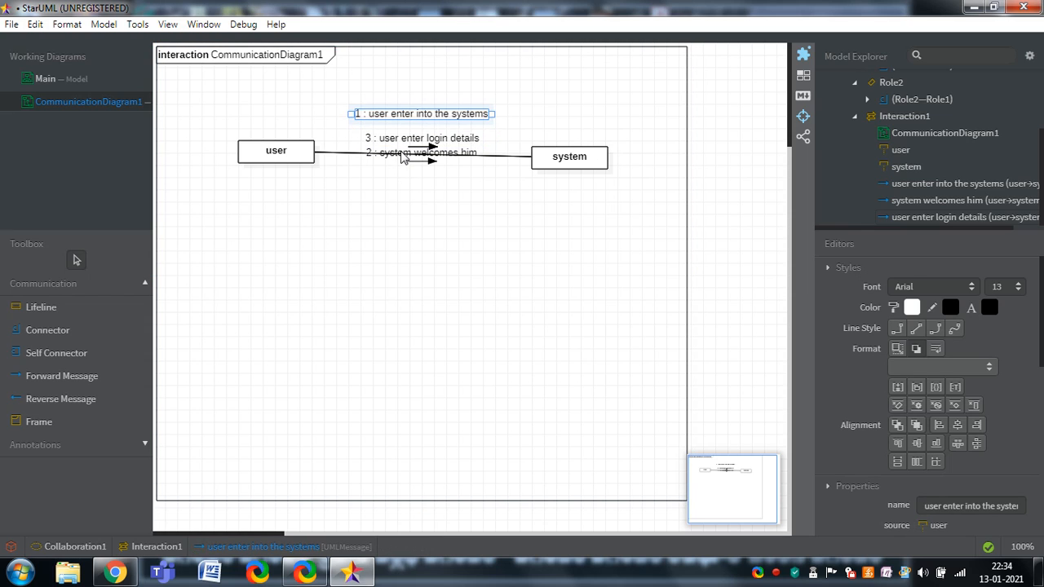
pyautogui.click(400, 145)
pyautogui.moveTo(400, 145); pyautogui.dragTo(415, 177)
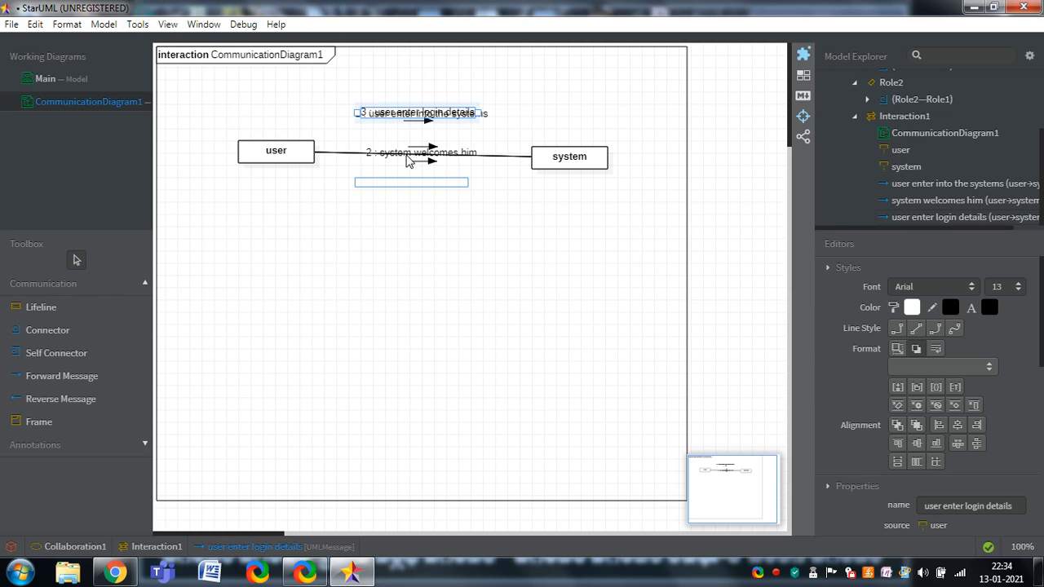
pyautogui.click(408, 154)
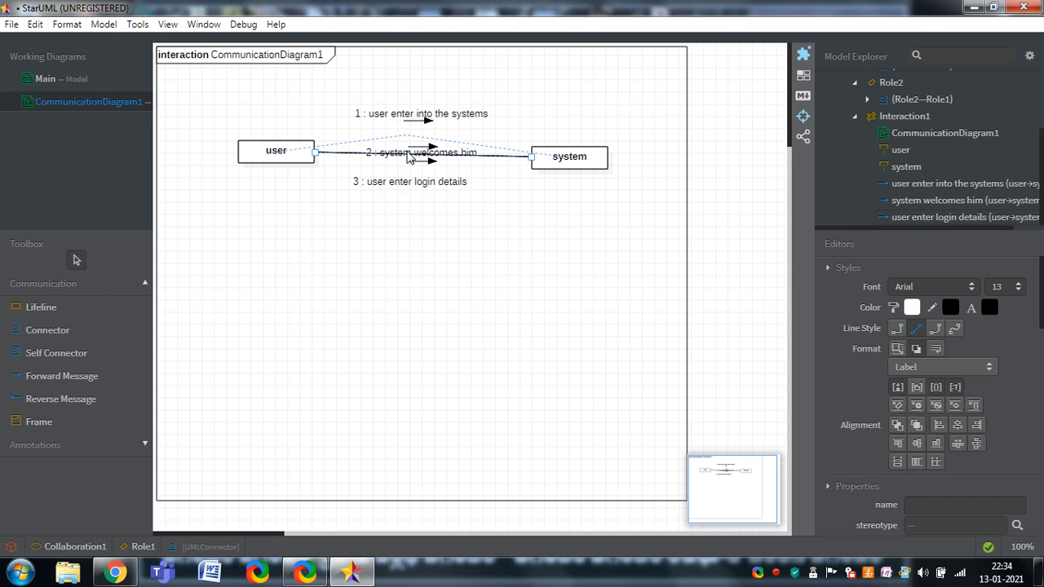
pyautogui.click(383, 153)
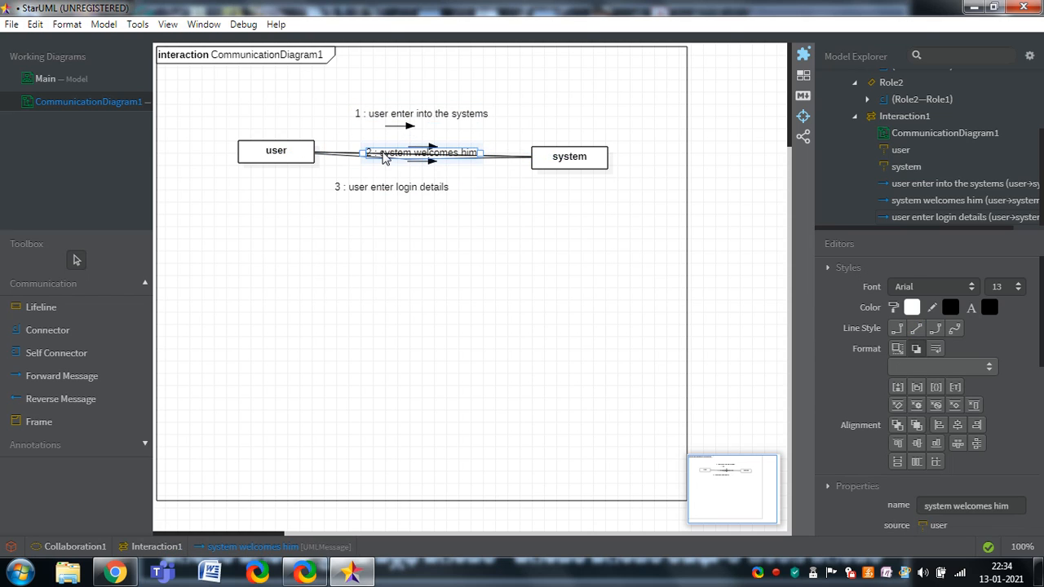
pyautogui.moveTo(387, 147); pyautogui.dragTo(387, 121)
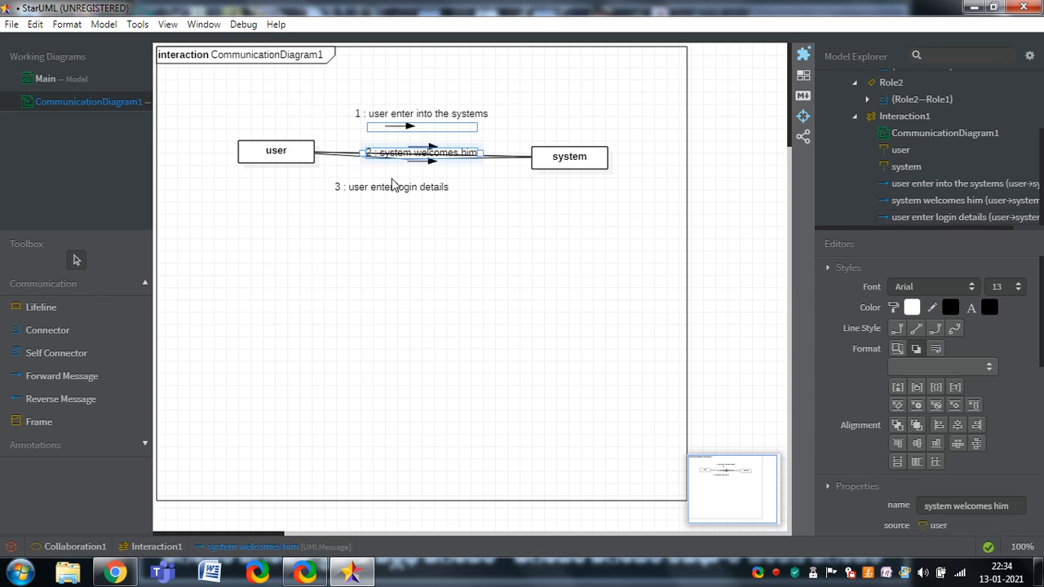
pyautogui.moveTo(401, 187); pyautogui.dragTo(421, 178)
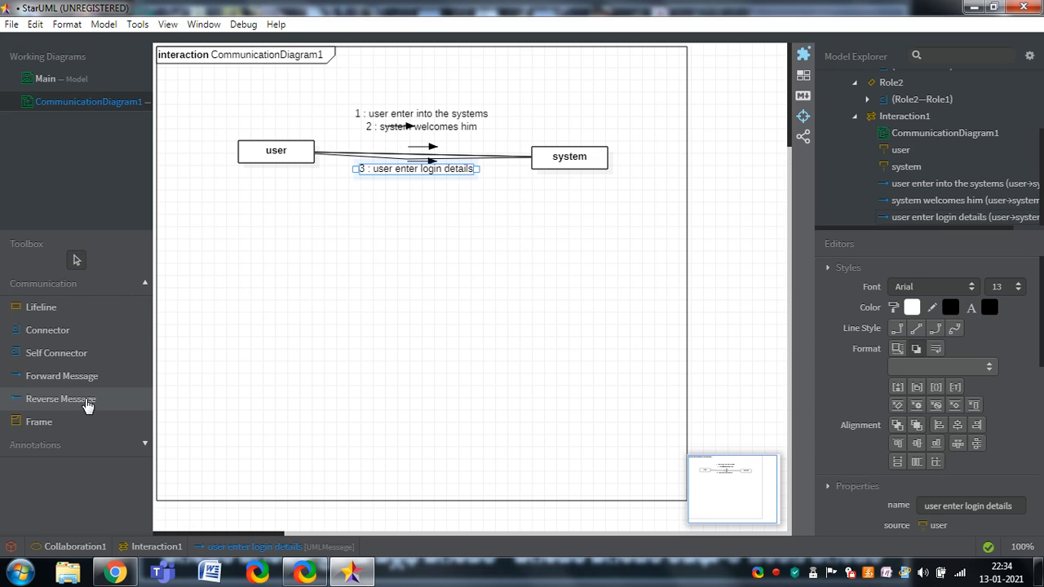
# - Add a reverse message looping from the system lifeline back to itself, named "checks valid user or not"
pyautogui.click(87, 400)
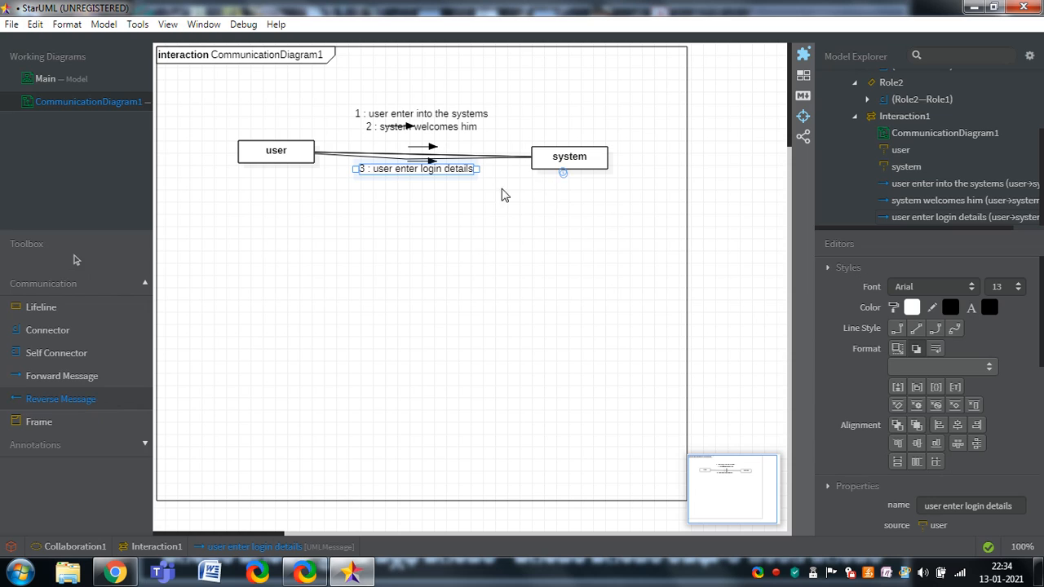
pyautogui.moveTo(561, 173); pyautogui.dragTo(304, 168)
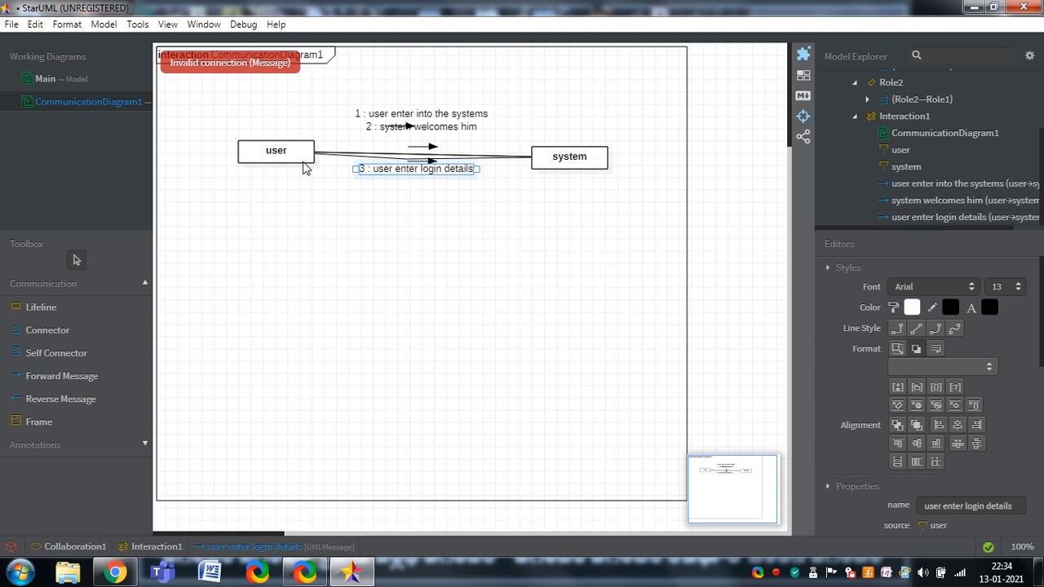
pyautogui.click(86, 400)
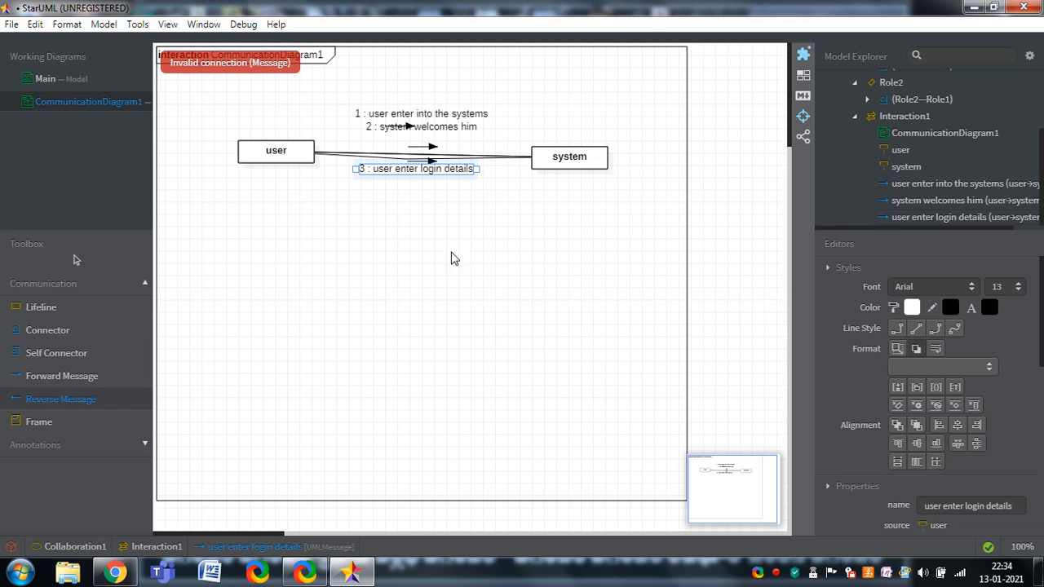
pyautogui.click(561, 165)
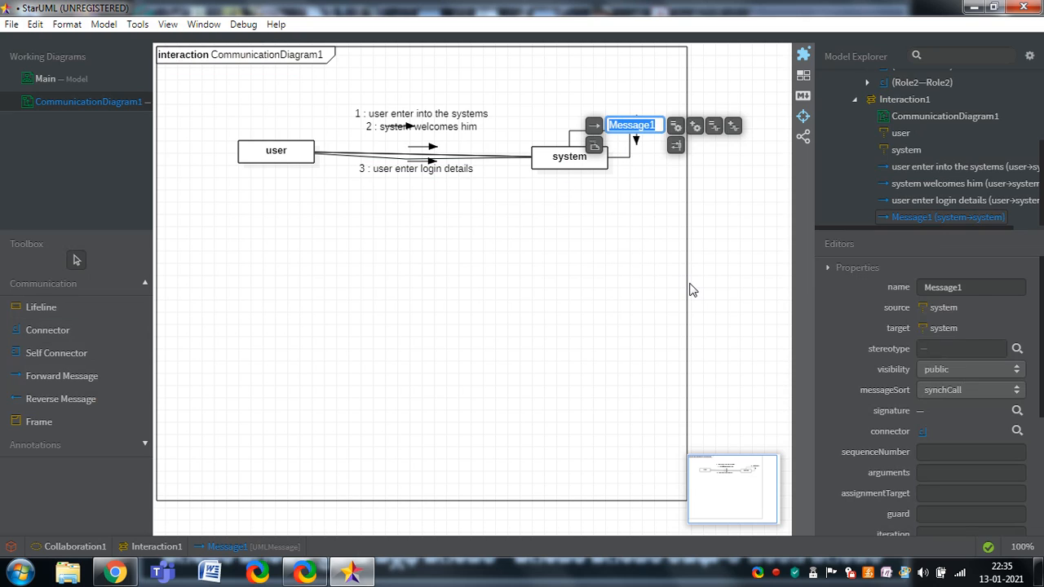
pyautogui.write('s')
pyautogui.write('hecks valid user')
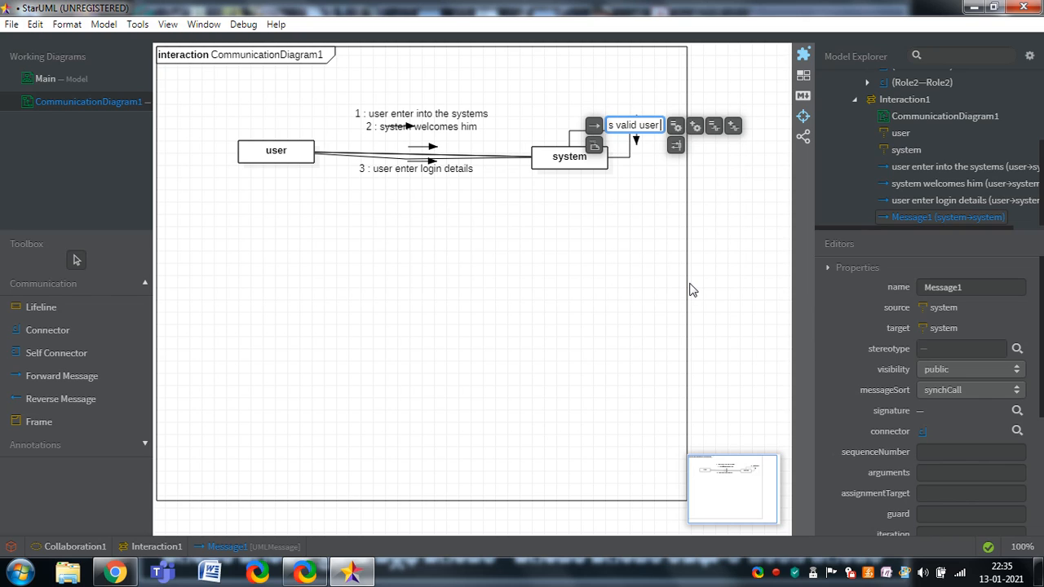
pyautogui.write(' or not')
pyautogui.click(543, 233)
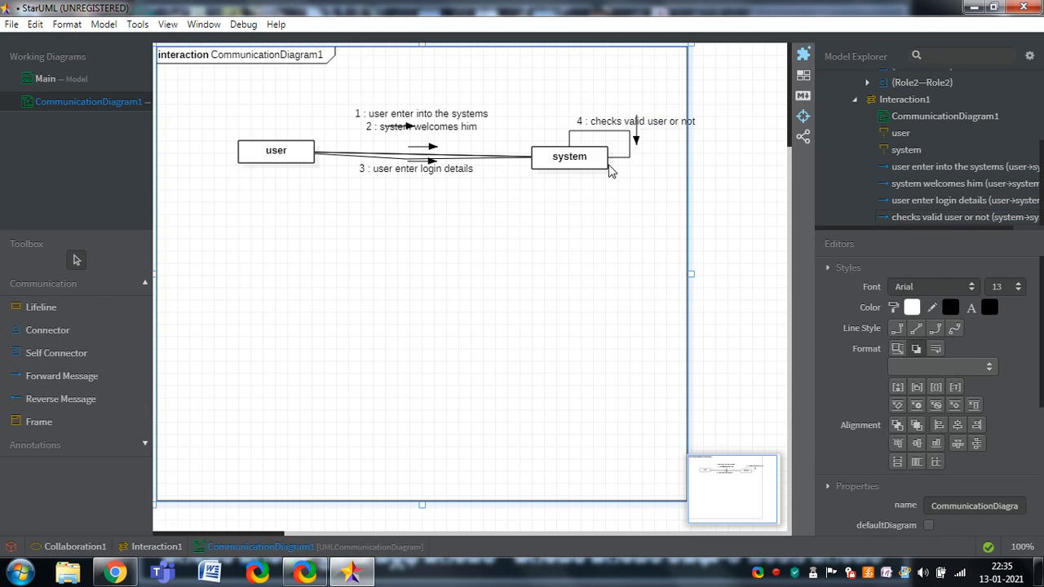
# - Add a reverse message from the system lifeline to the user lifeline, named "he is valid"
pyautogui.click(603, 163)
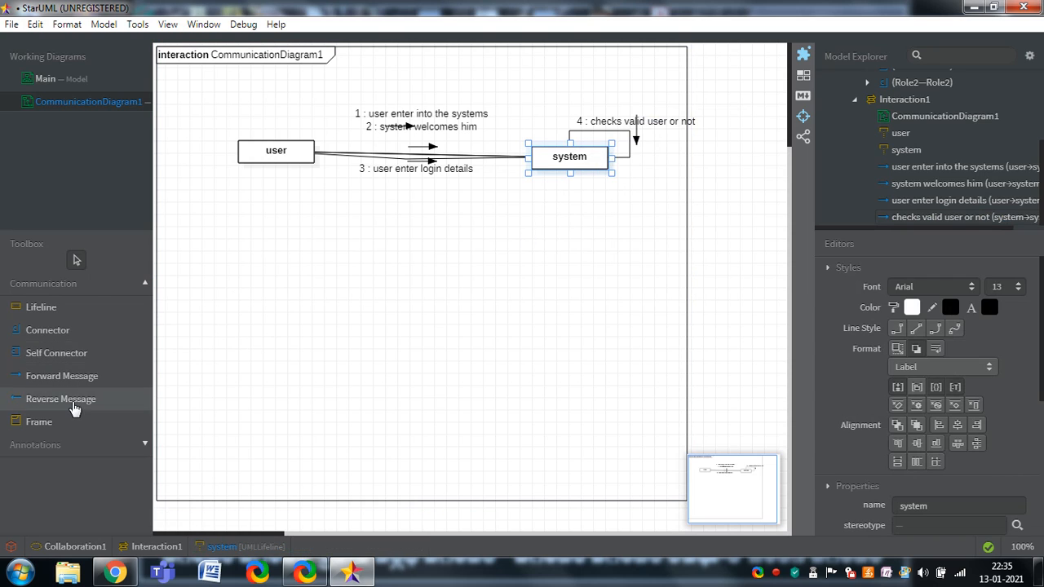
pyautogui.click(72, 399)
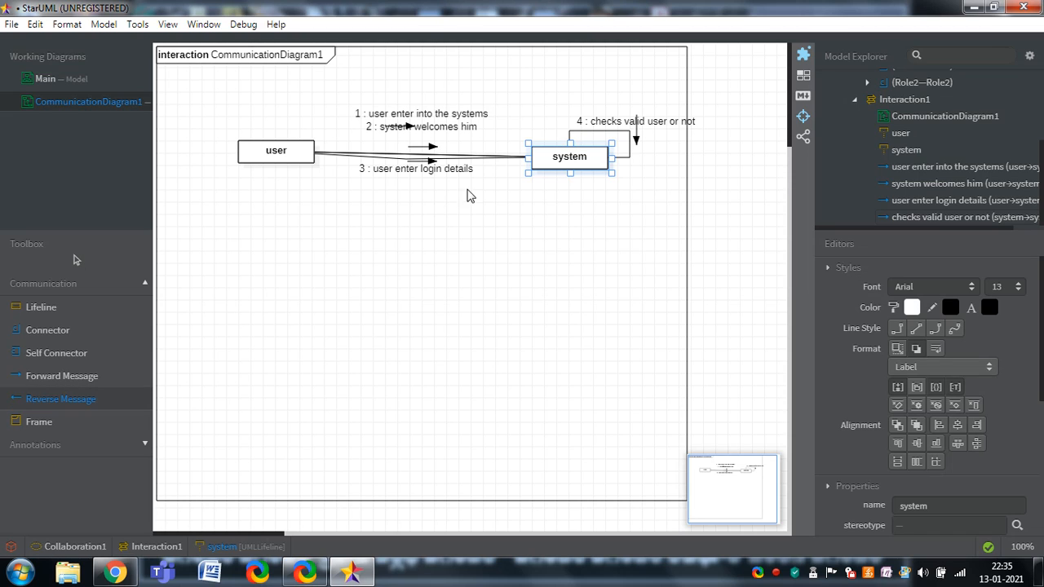
pyautogui.moveTo(536, 166); pyautogui.dragTo(317, 168)
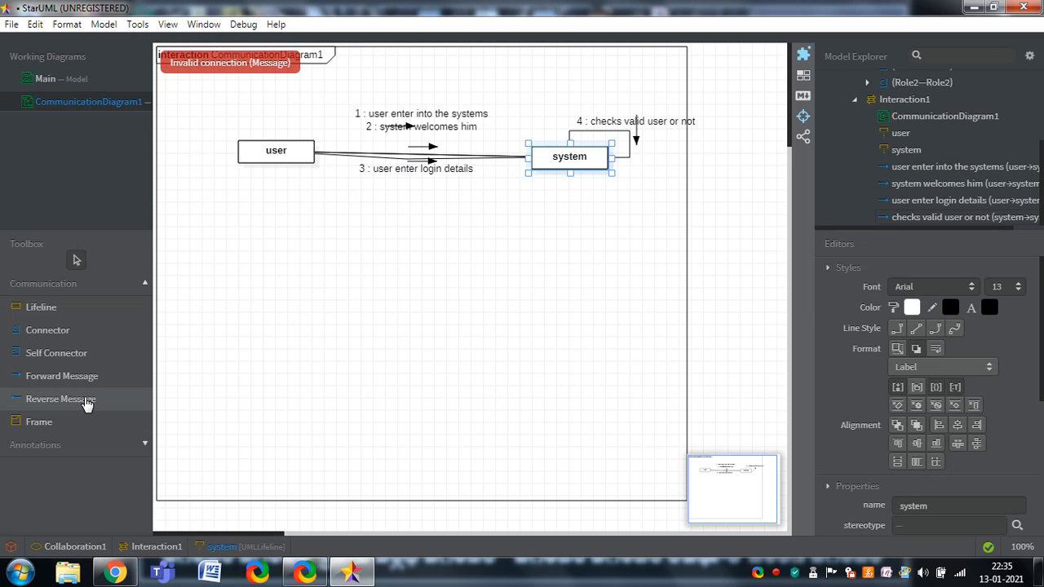
pyautogui.click(88, 400)
pyautogui.moveTo(545, 167); pyautogui.dragTo(297, 157)
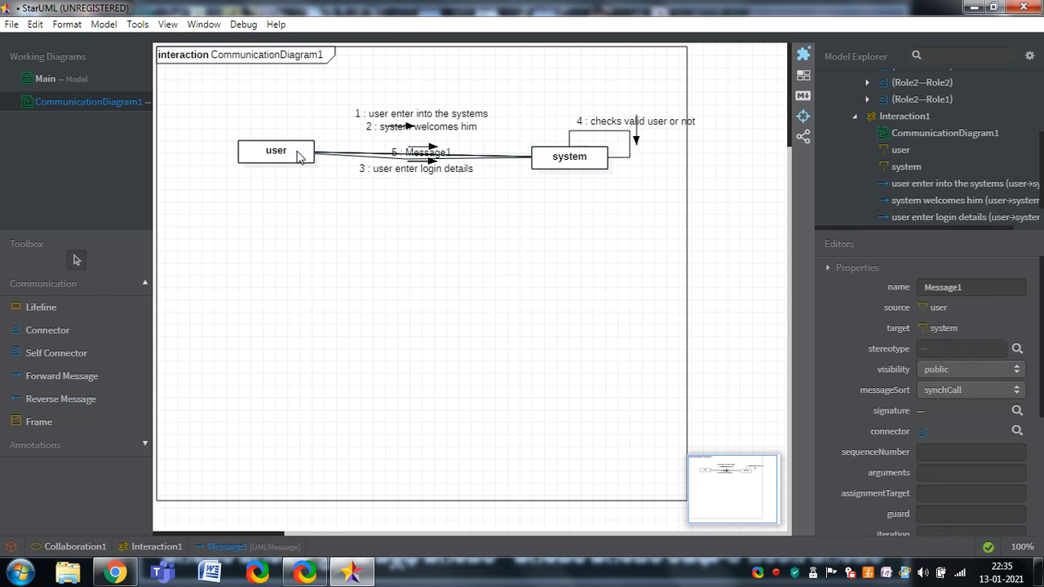
pyautogui.write('h')
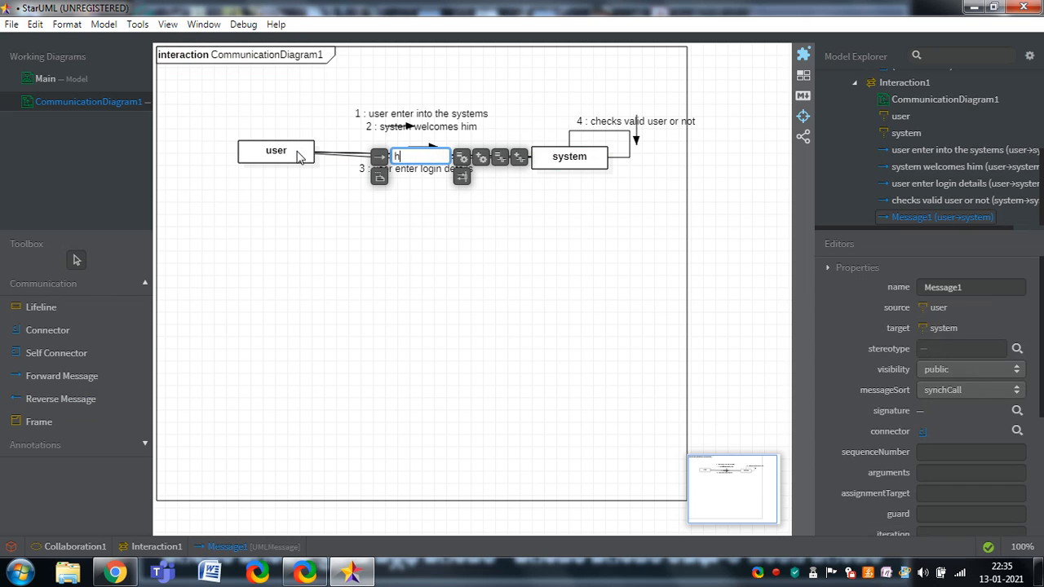
pyautogui.write('e is valid')
pyautogui.click(415, 196)
# - Move the "he is valid" label below the other message labels and shift message 3's arrow up beside message 1's label
pyautogui.moveTo(415, 170); pyautogui.dragTo(408, 206)
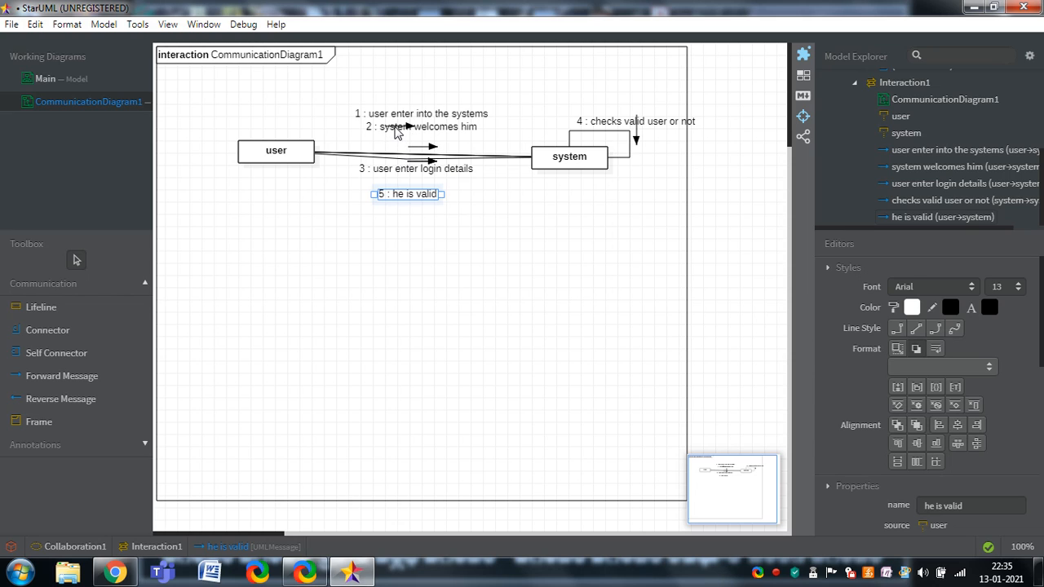
pyautogui.click(398, 128)
pyautogui.moveTo(404, 114); pyautogui.dragTo(407, 114)
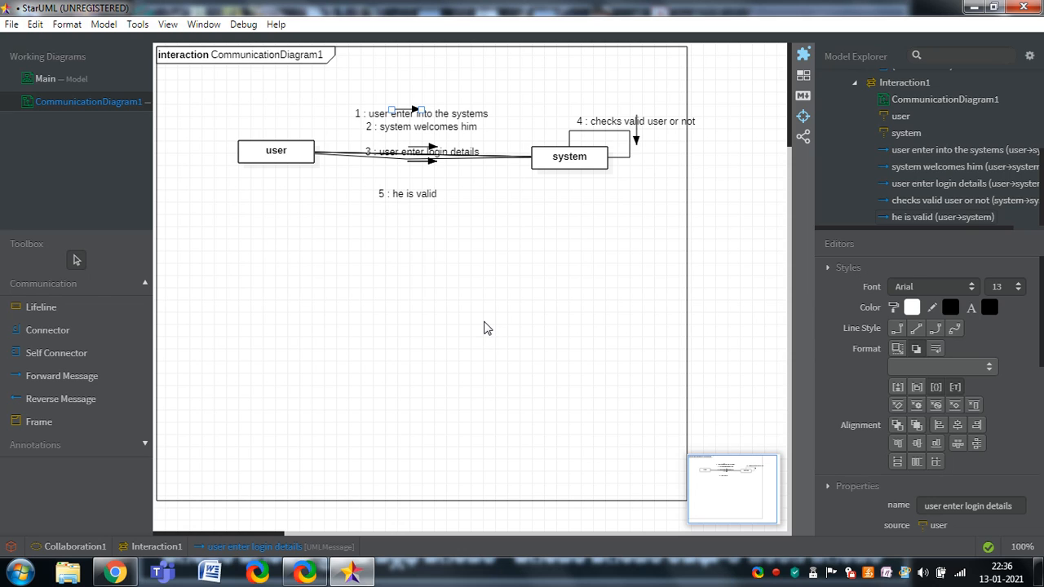
# - Add a frame around the messages between the two lifelines, searching for "login" but leaving its represented element unspecified, and select the frame
pyautogui.click(57, 429)
pyautogui.moveTo(330, 87); pyautogui.dragTo(447, 91)
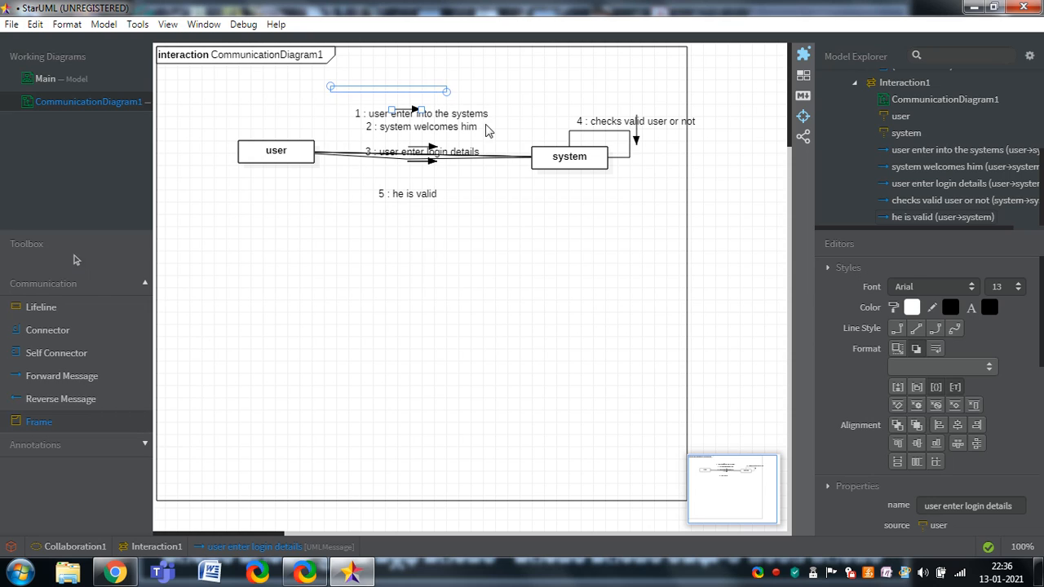
pyautogui.moveTo(487, 130); pyautogui.dragTo(512, 284)
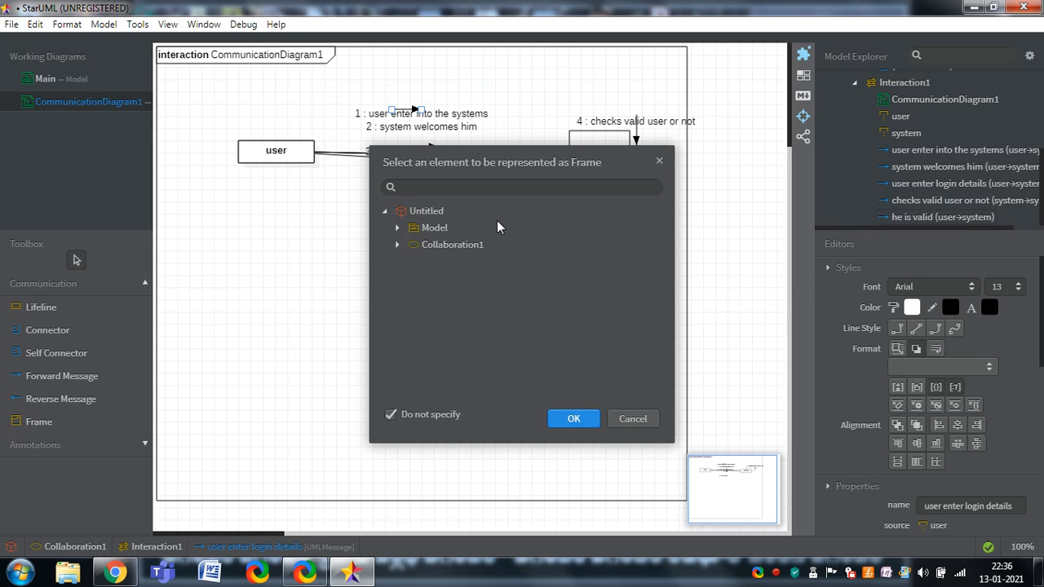
pyautogui.click(496, 188)
pyautogui.write('lo')
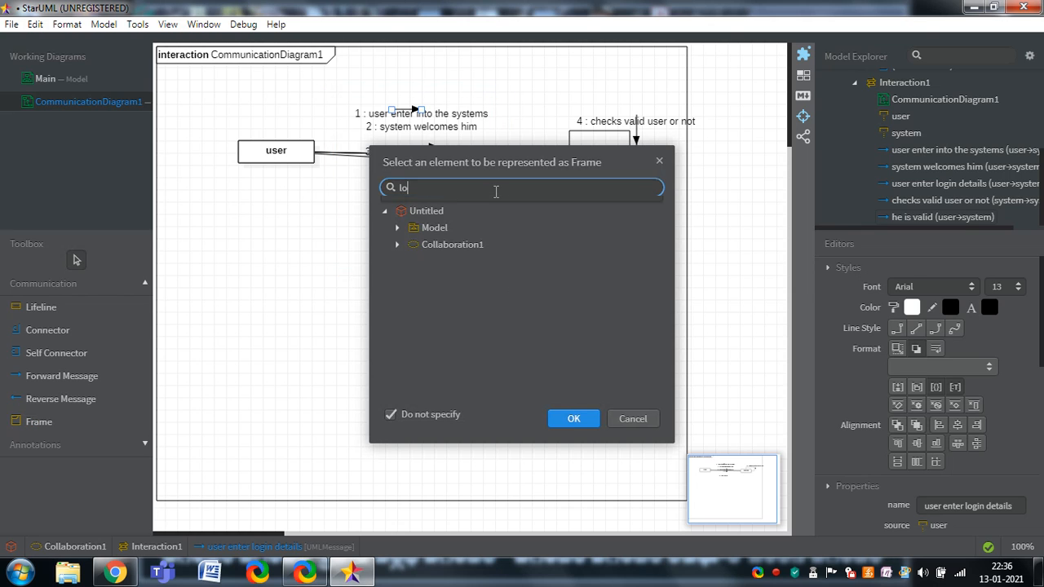
pyautogui.write('gin')
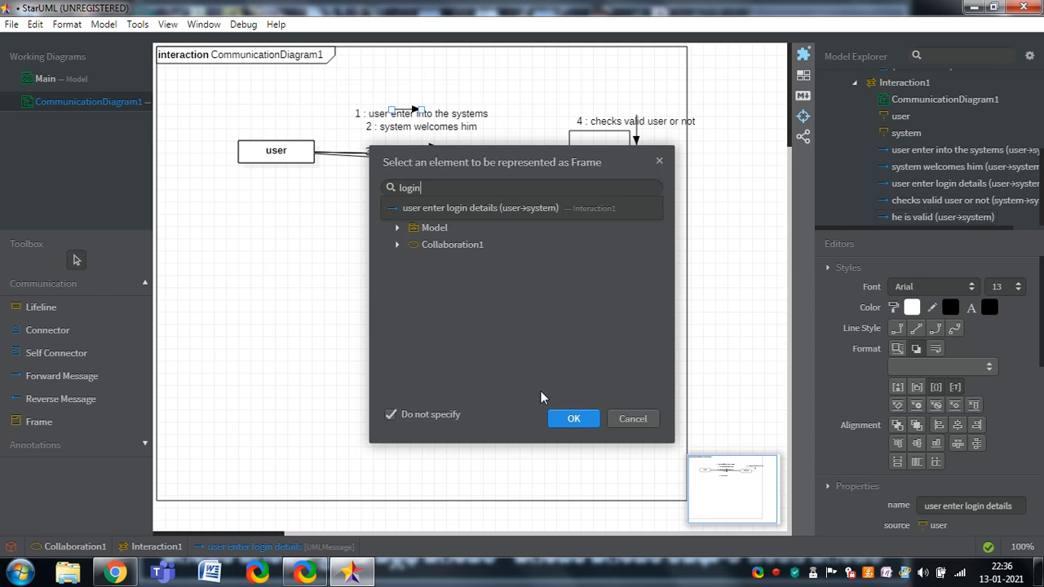
pyautogui.click(571, 419)
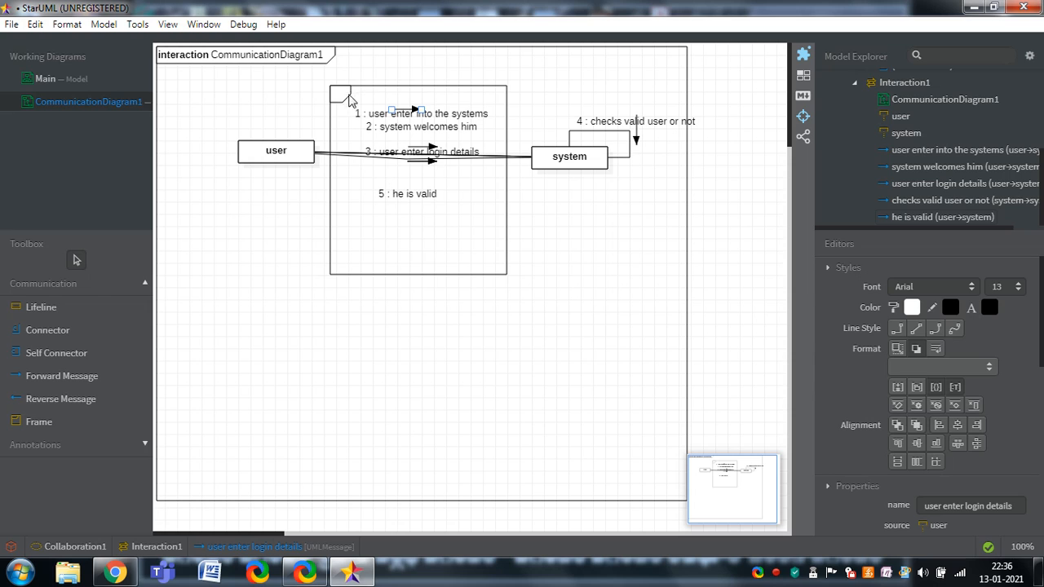
pyautogui.click(335, 98)
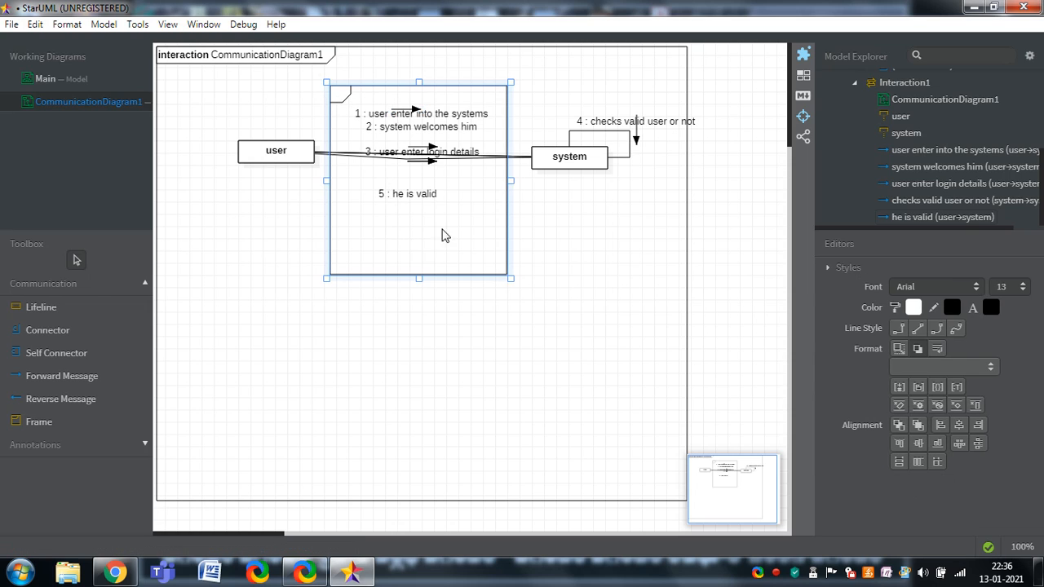